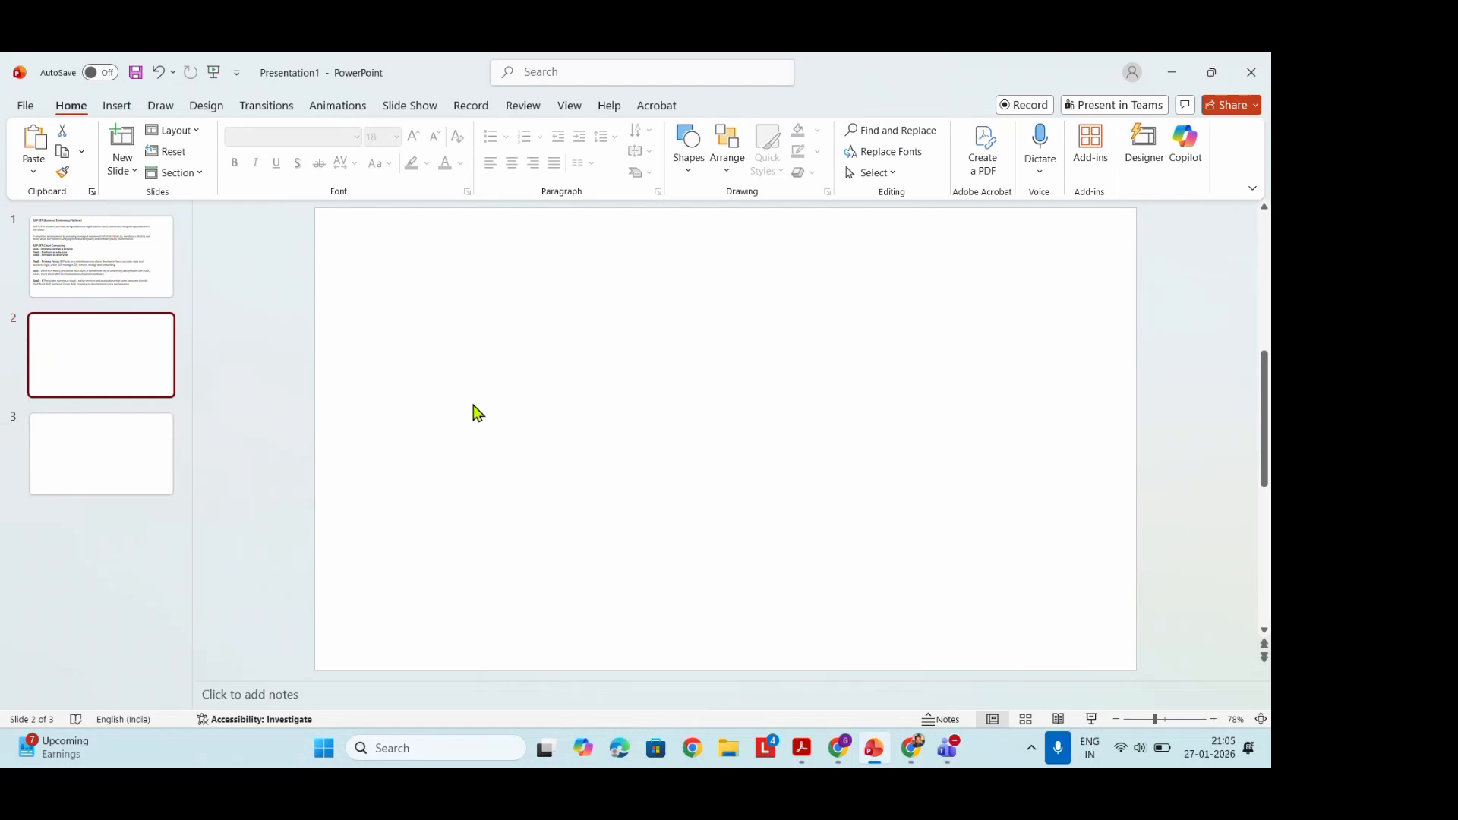
# - Insert a wide text box along the upper edge of slide 2 reading "What is SAP Build Process Automation"
pyautogui.click(117, 105)
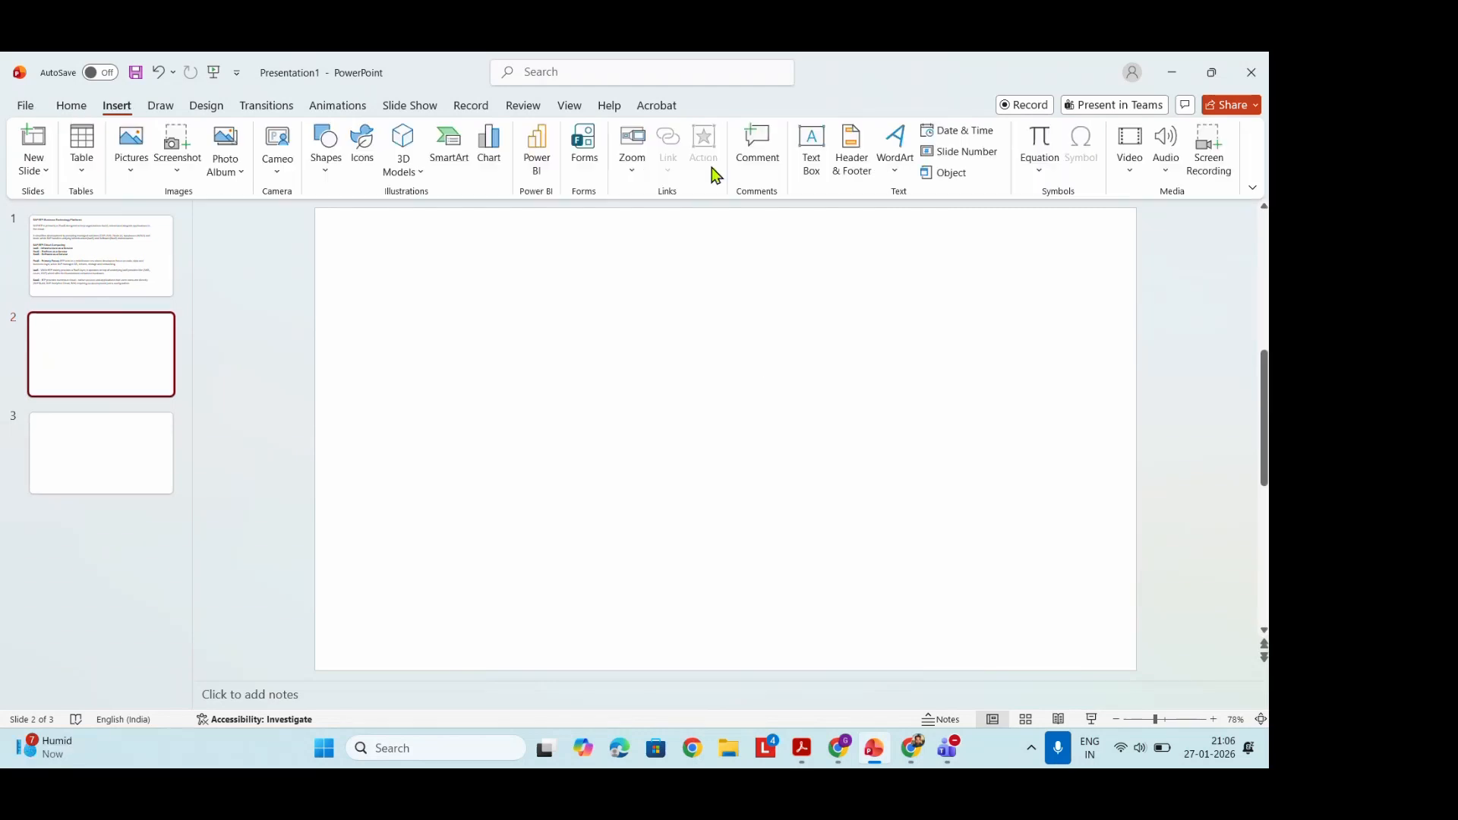
pyautogui.click(820, 157)
pyautogui.moveTo(327, 223); pyautogui.dragTo(1023, 259)
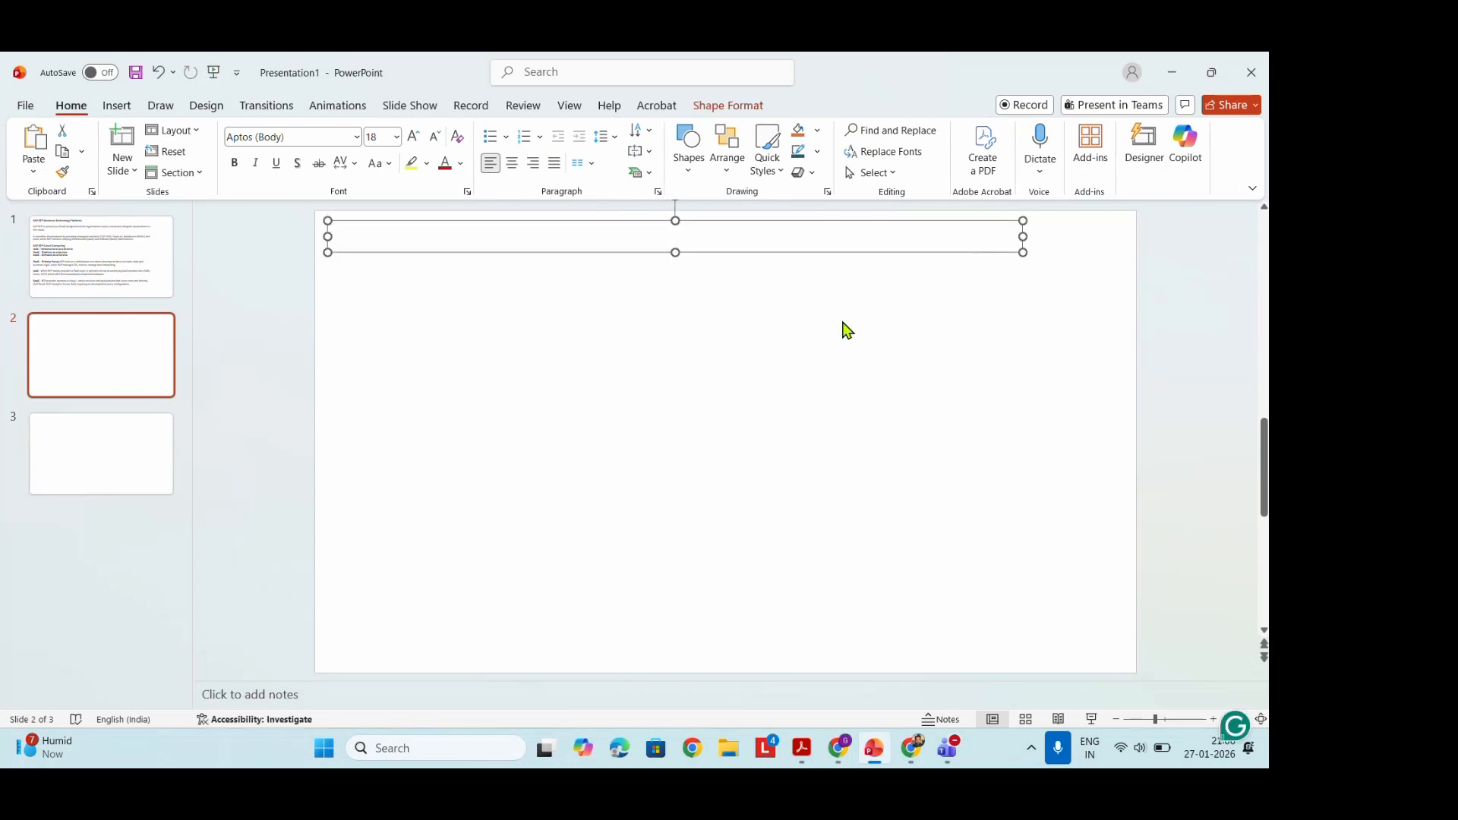
pyautogui.write('What is SAP Build Process Automation')
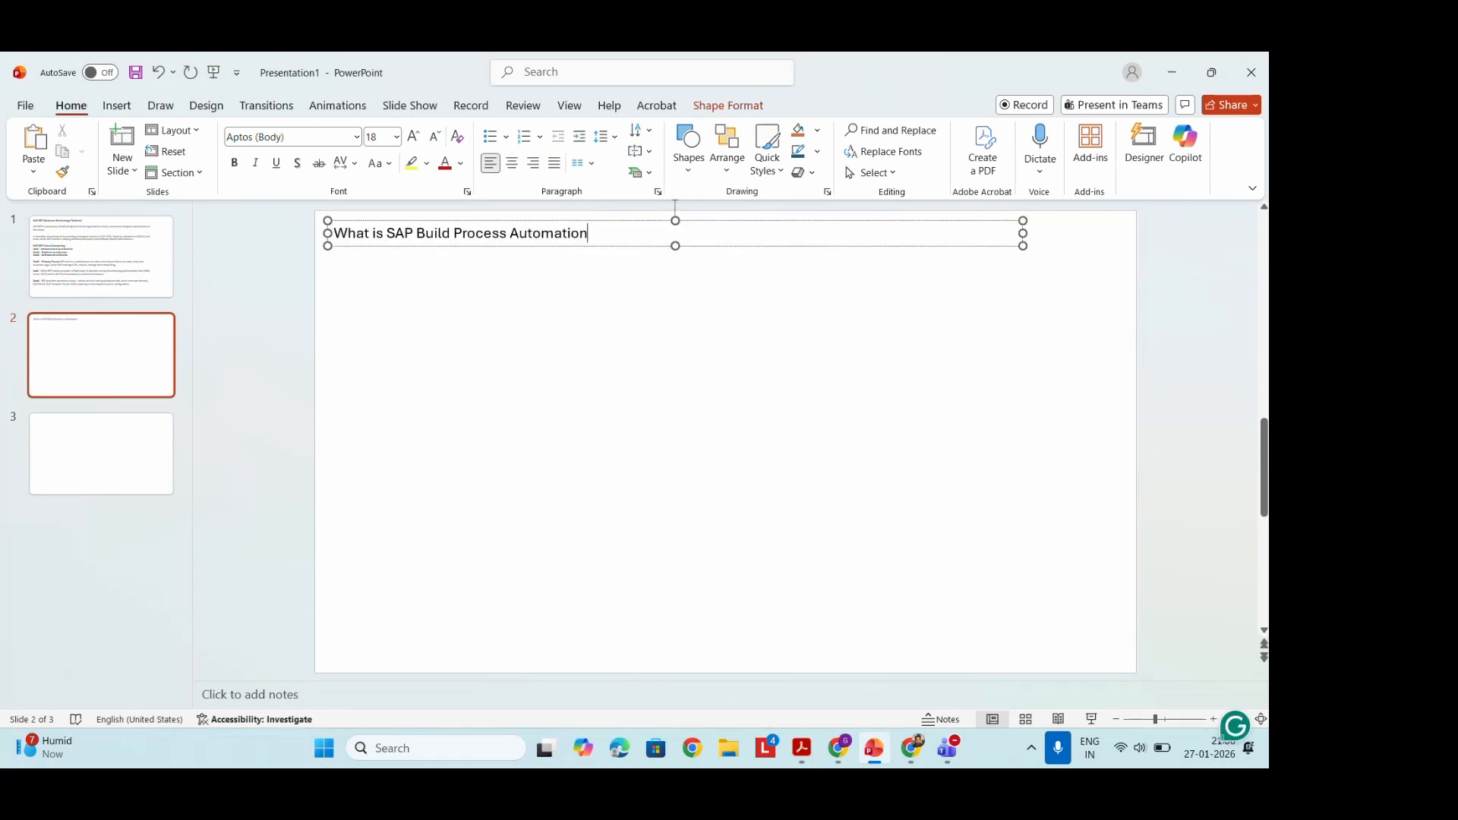
# - Make the whole heading "What is SAP Build Process Automation" bold
pyautogui.hotkey('shift', 'Left')
pyautogui.hotkey('shift', 'Left')
pyautogui.hotkey('shift', 'Left')
pyautogui.hotkey('shift', 'Left')
pyautogui.hotkey('shift', 'Left')
pyautogui.hotkey('shift', 'Left')
pyautogui.hotkey('shift', 'Left')
pyautogui.hotkey('shift', 'Left')
pyautogui.hotkey('shift', 'Left')
pyautogui.hotkey('shift', 'Left')
pyautogui.hotkey('shift', 'Left')
pyautogui.hotkey('shift', 'Left')
pyautogui.hotkey('shift', 'Left')
pyautogui.hotkey('shift', 'Left')
pyautogui.hotkey('shift', 'Left')
pyautogui.hotkey('shift', 'Left')
pyautogui.hotkey('shift', 'Left')
pyautogui.hotkey('shift', 'Left')
pyautogui.hotkey('shift', 'Left')
pyautogui.hotkey('shift', 'Left')
pyautogui.hotkey('shift', 'Left')
pyautogui.hotkey('shift', 'Left')
pyautogui.hotkey('shift', 'Left')
pyautogui.hotkey('shift', 'Left')
pyautogui.hotkey('shift', 'Left')
pyautogui.hotkey('shift', 'Left')
pyautogui.hotkey('shift', 'Left')
pyautogui.hotkey('shift', 'Left')
pyautogui.hotkey('shift', 'Left')
pyautogui.hotkey('shift', 'Left')
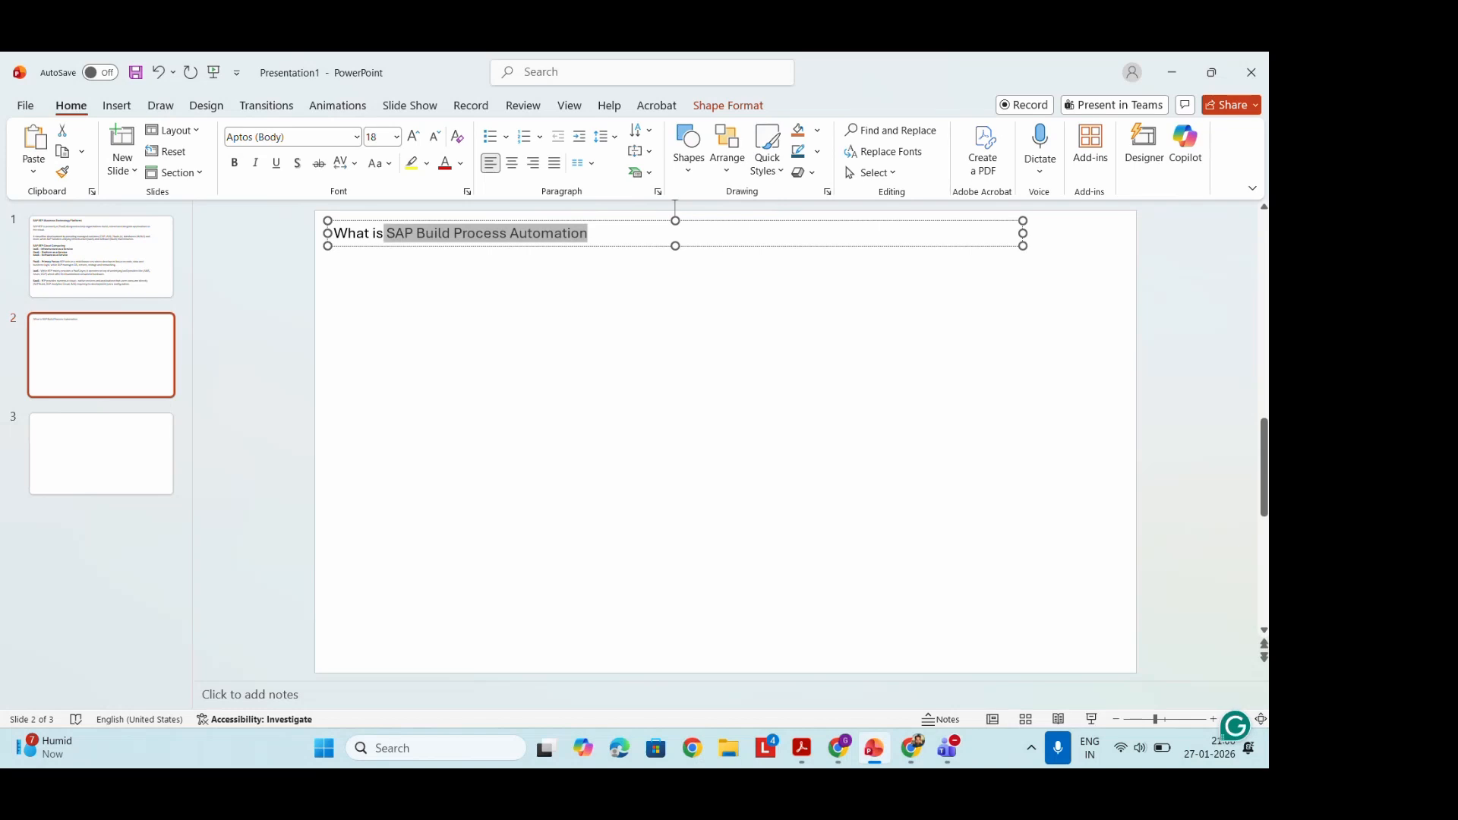
pyautogui.hotkey('shift', 'Left')
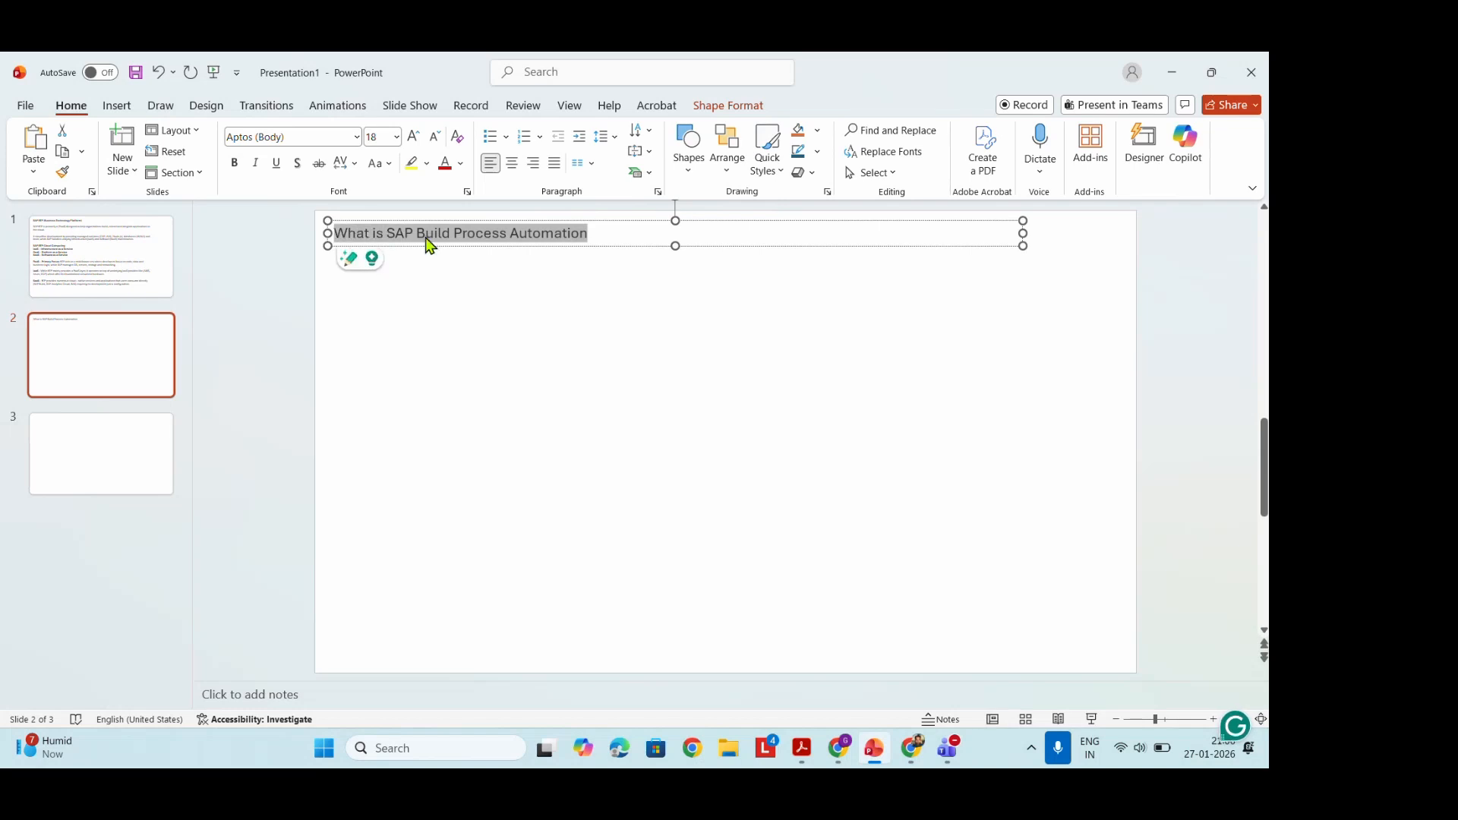
pyautogui.hotkey('ctrl', 'b')
pyautogui.press('End')
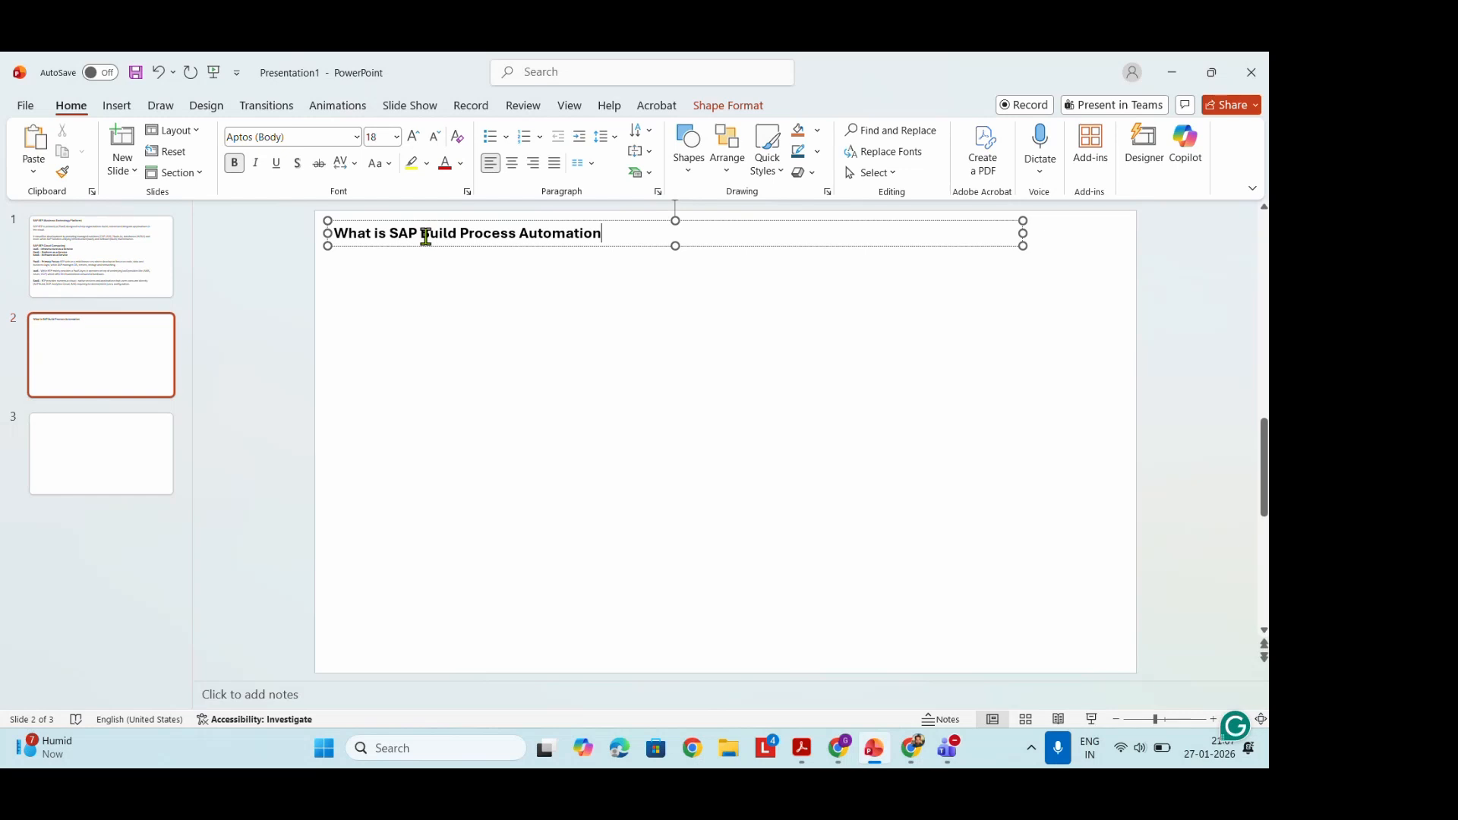
# - Below the heading, after a blank line, add "What is Build – Build is a low-code/ no-code suite for business users and developers."
pyautogui.press('Return')
pyautogui.press('Return')
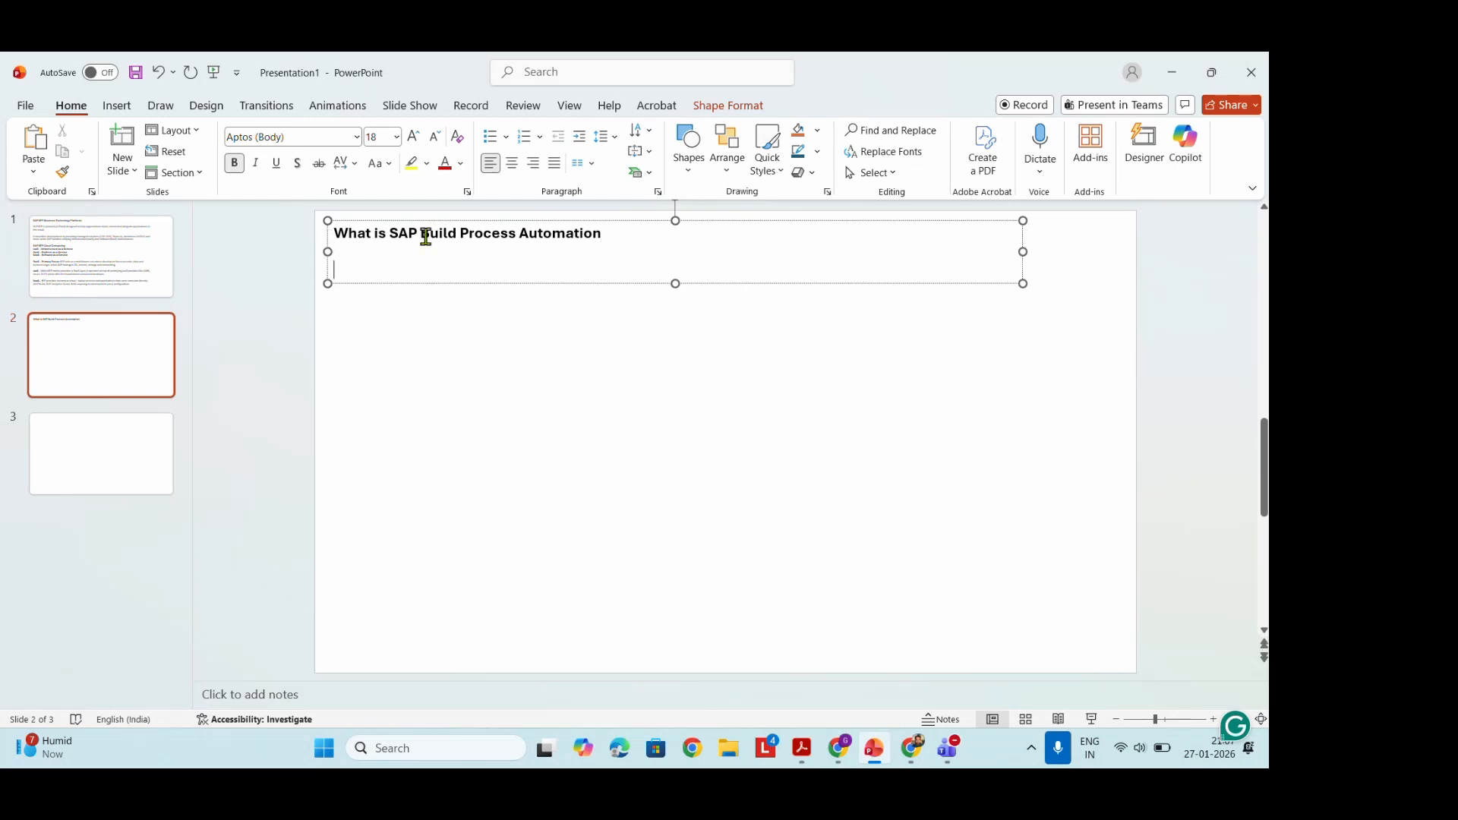
pyautogui.write('What is Build – Build is ')
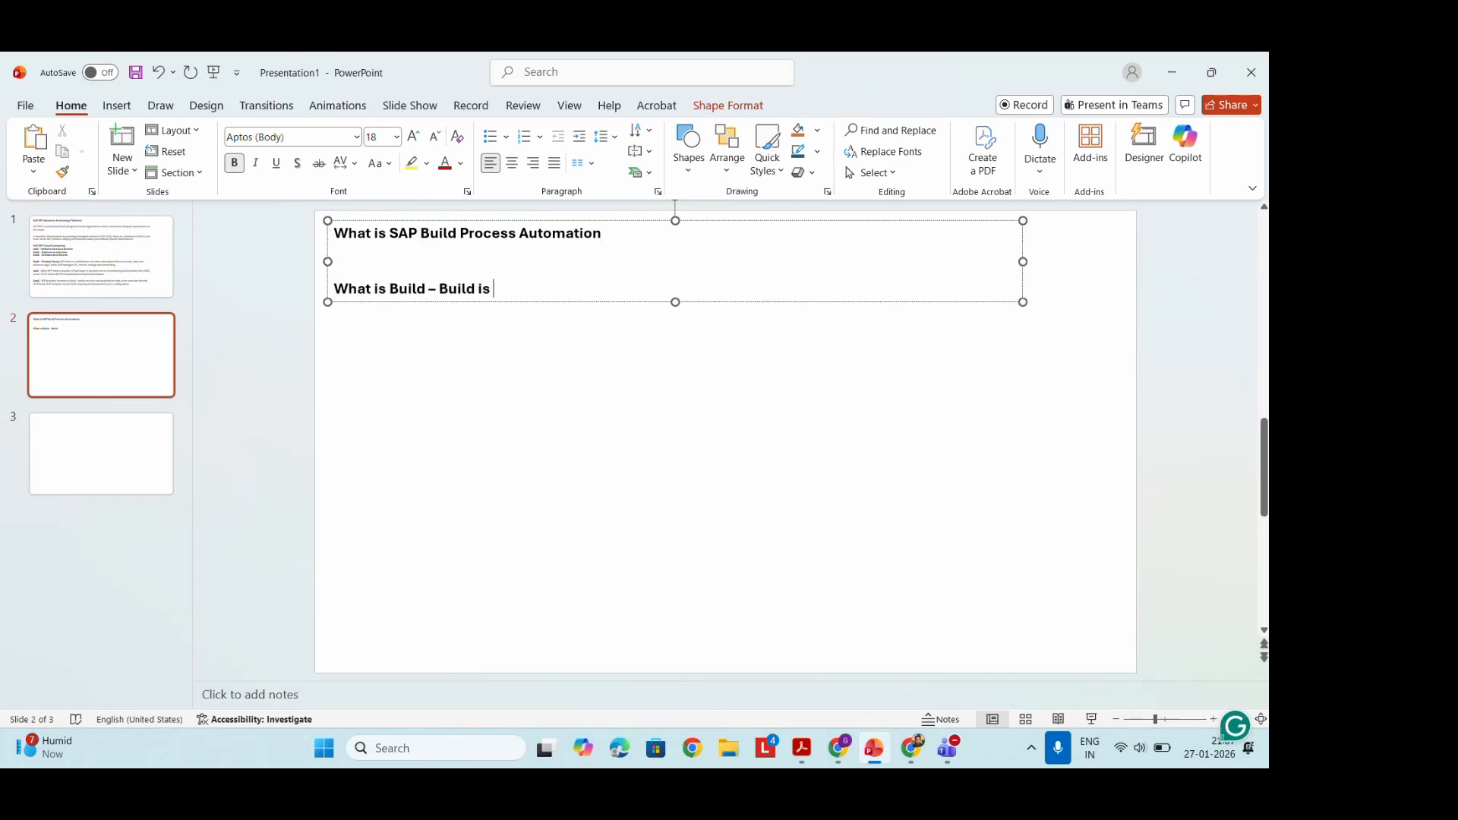
pyautogui.write('a low')
pyautogui.press('BackSpace')
pyautogui.write('-cod')
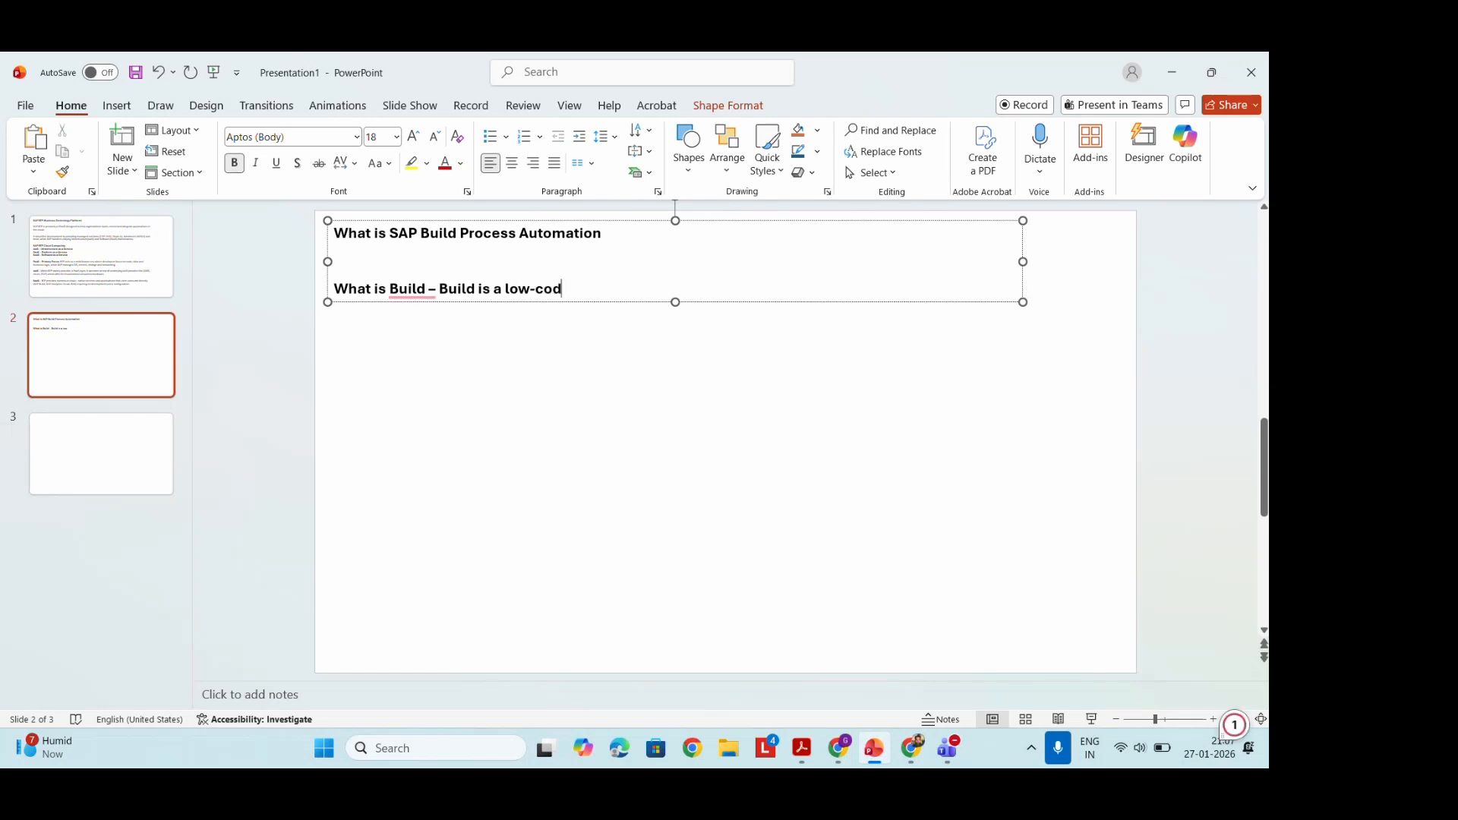
pyautogui.write('e/')
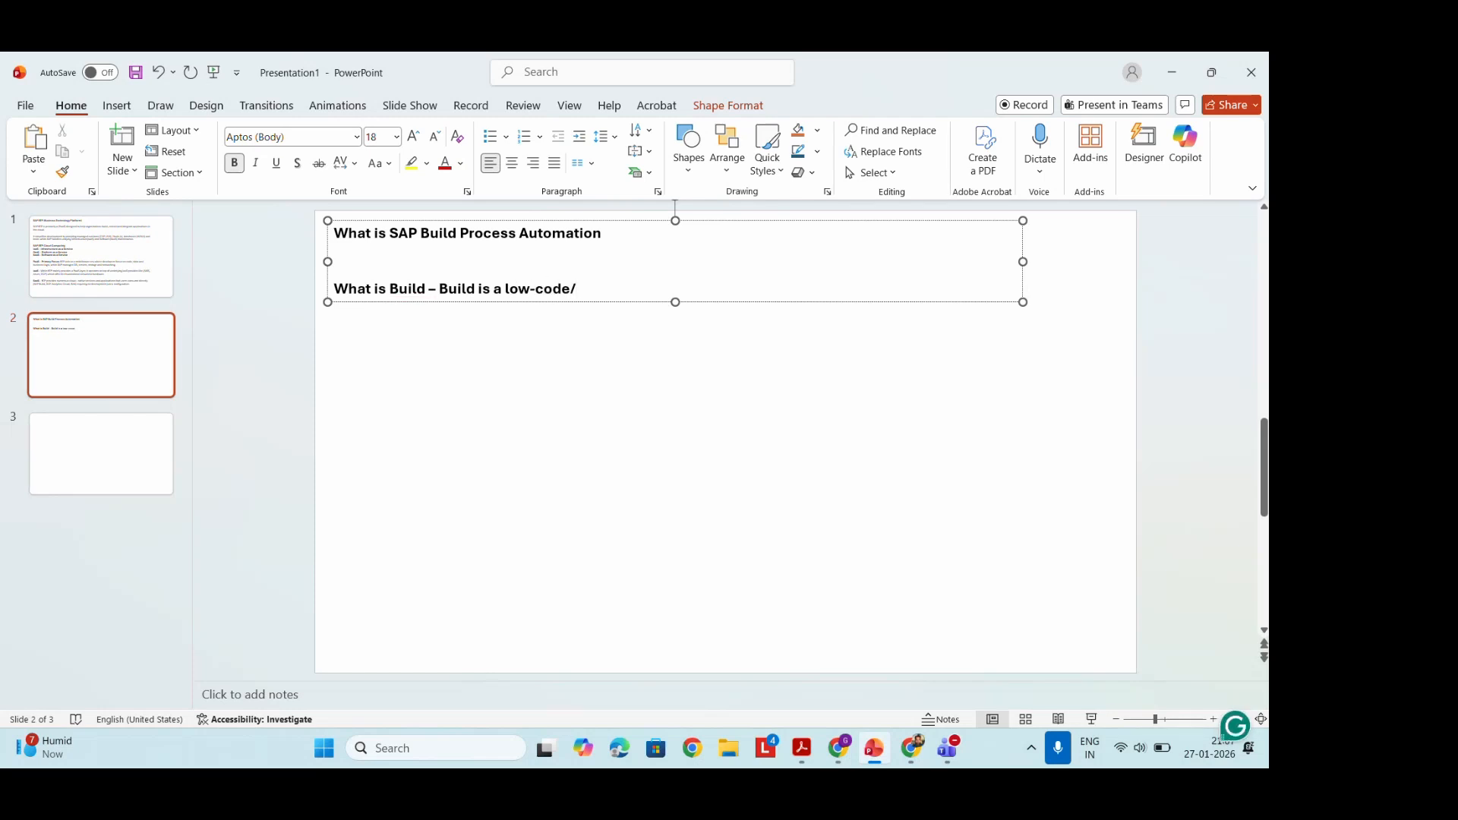
pyautogui.write(' no-code ')
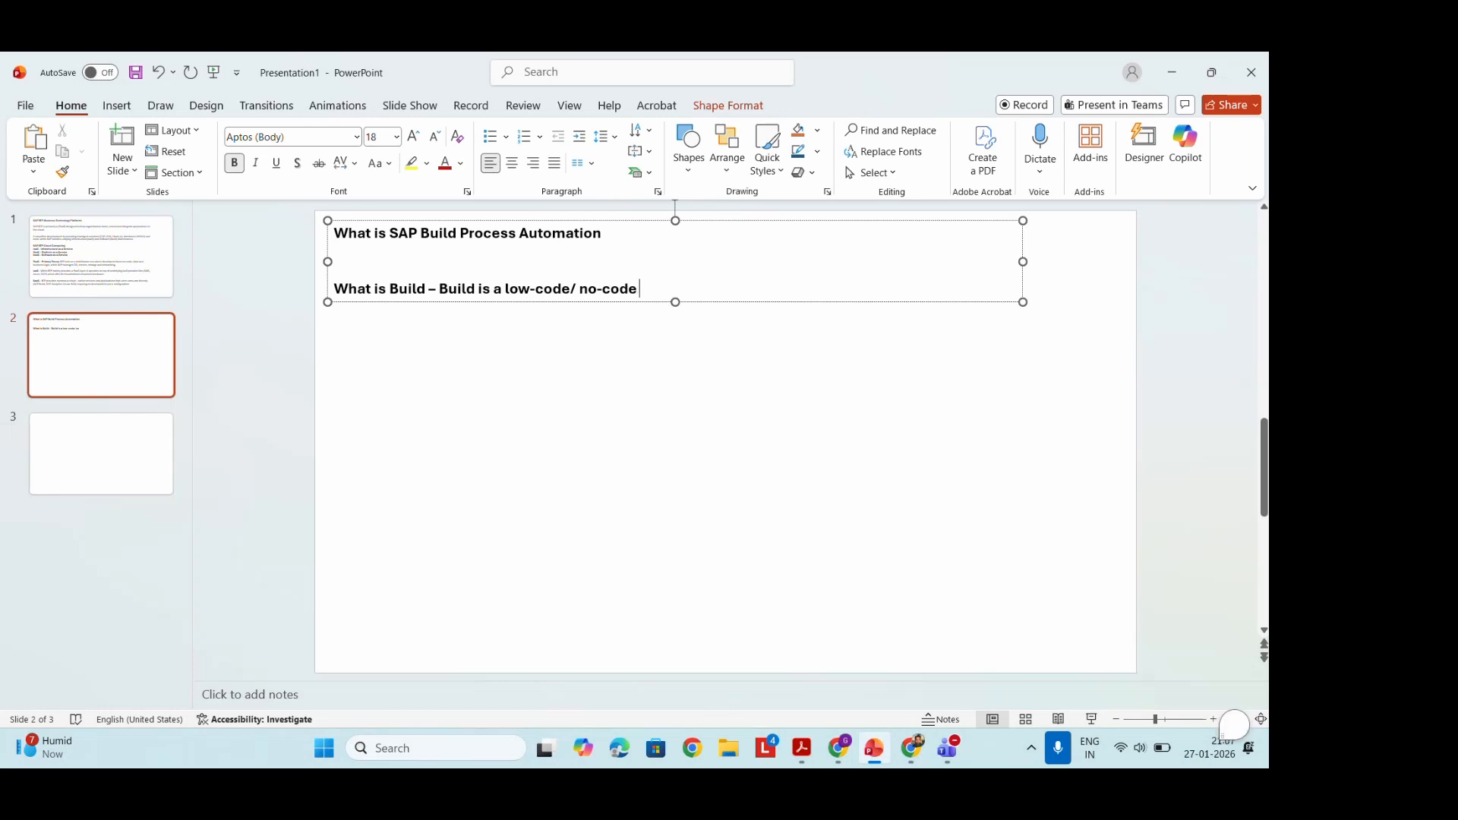
pyautogui.write('suite for business ')
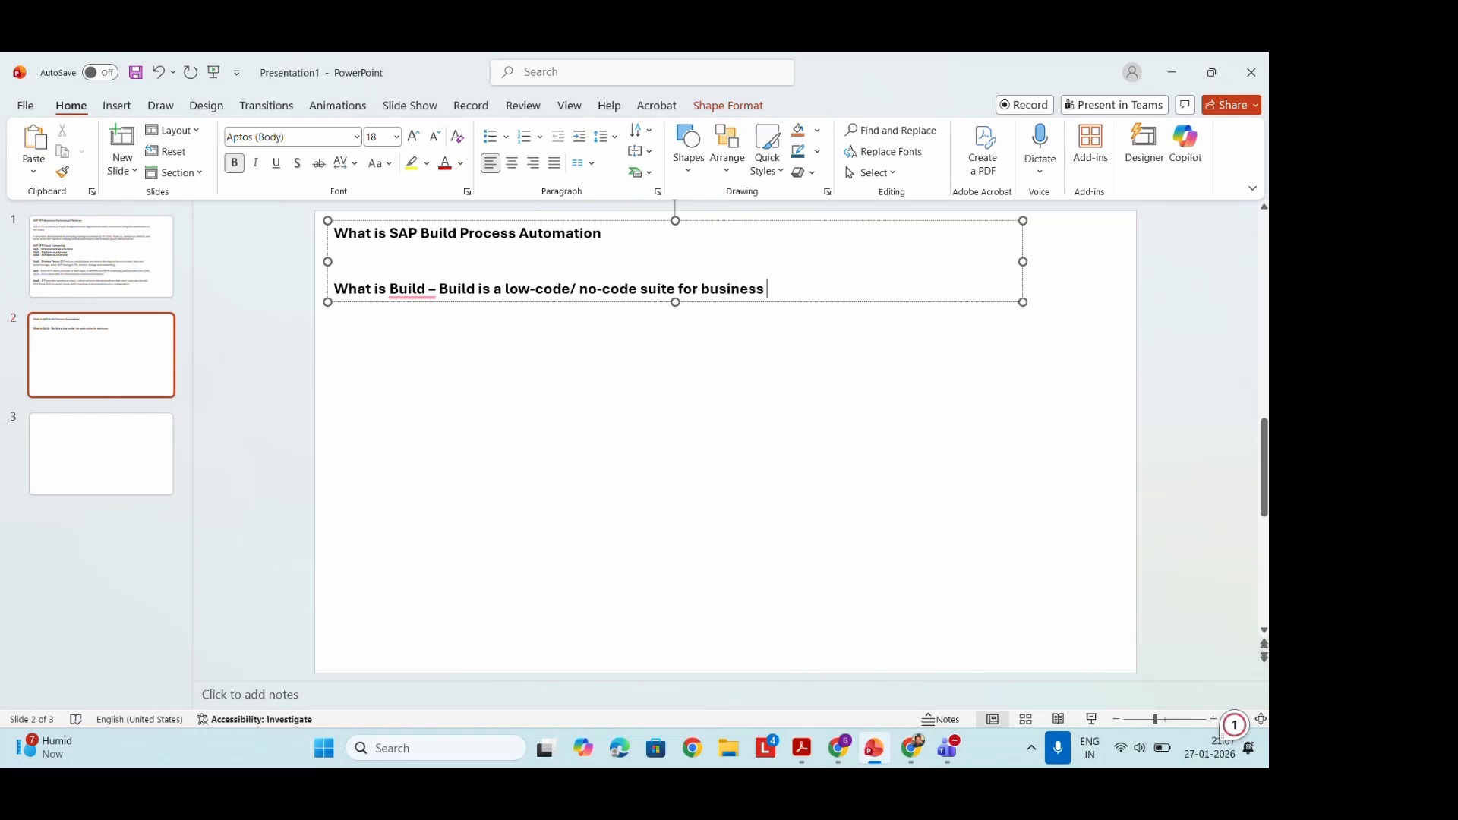
pyautogui.write('users amd')
pyautogui.press('BackSpace')
pyautogui.press('BackSpace')
pyautogui.write('nd developers.')
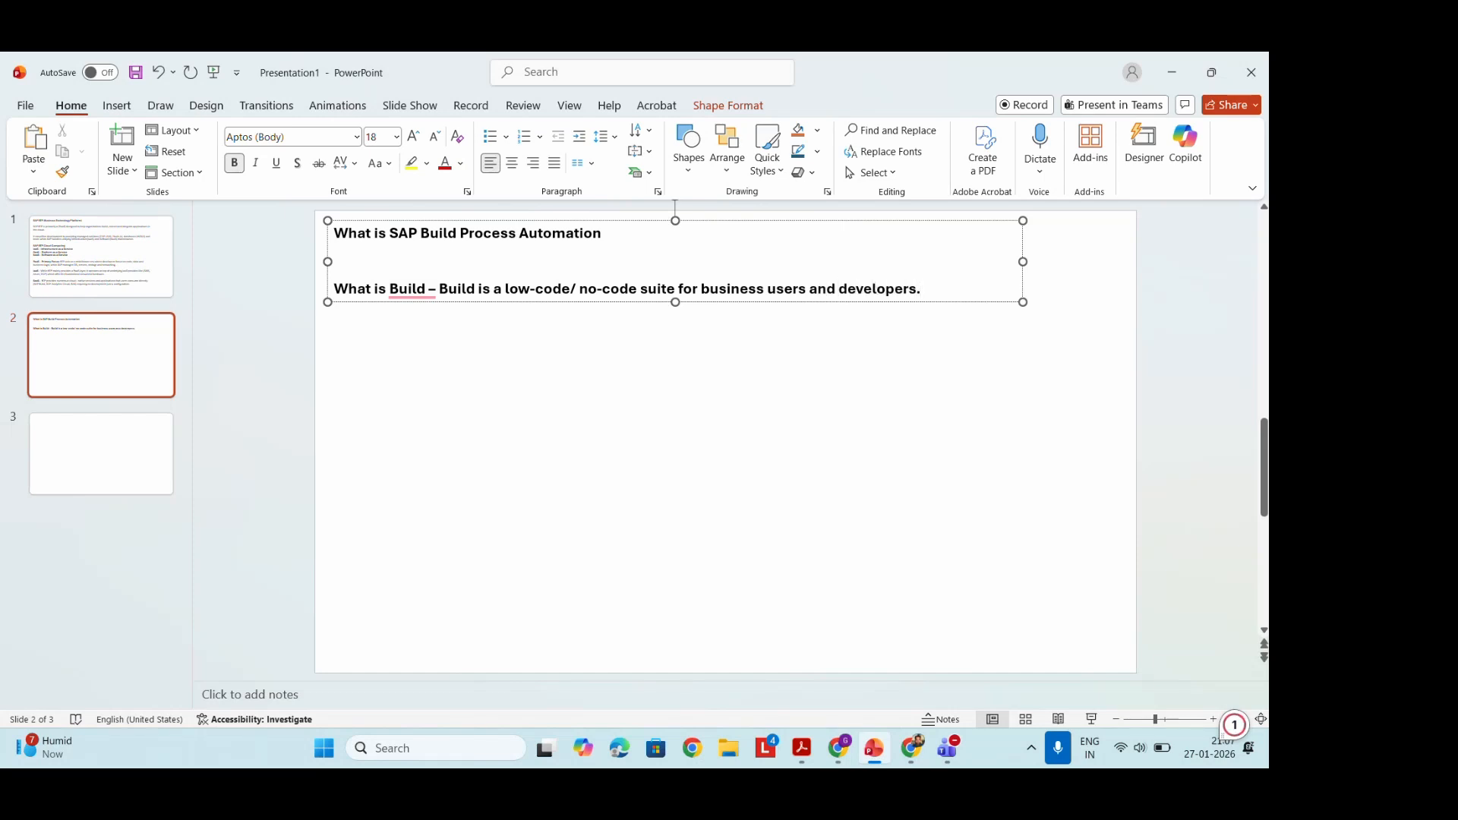
# - Add the subheading "Types of Developers" below the Build definition, separated by a blank line
pyautogui.press('Return')
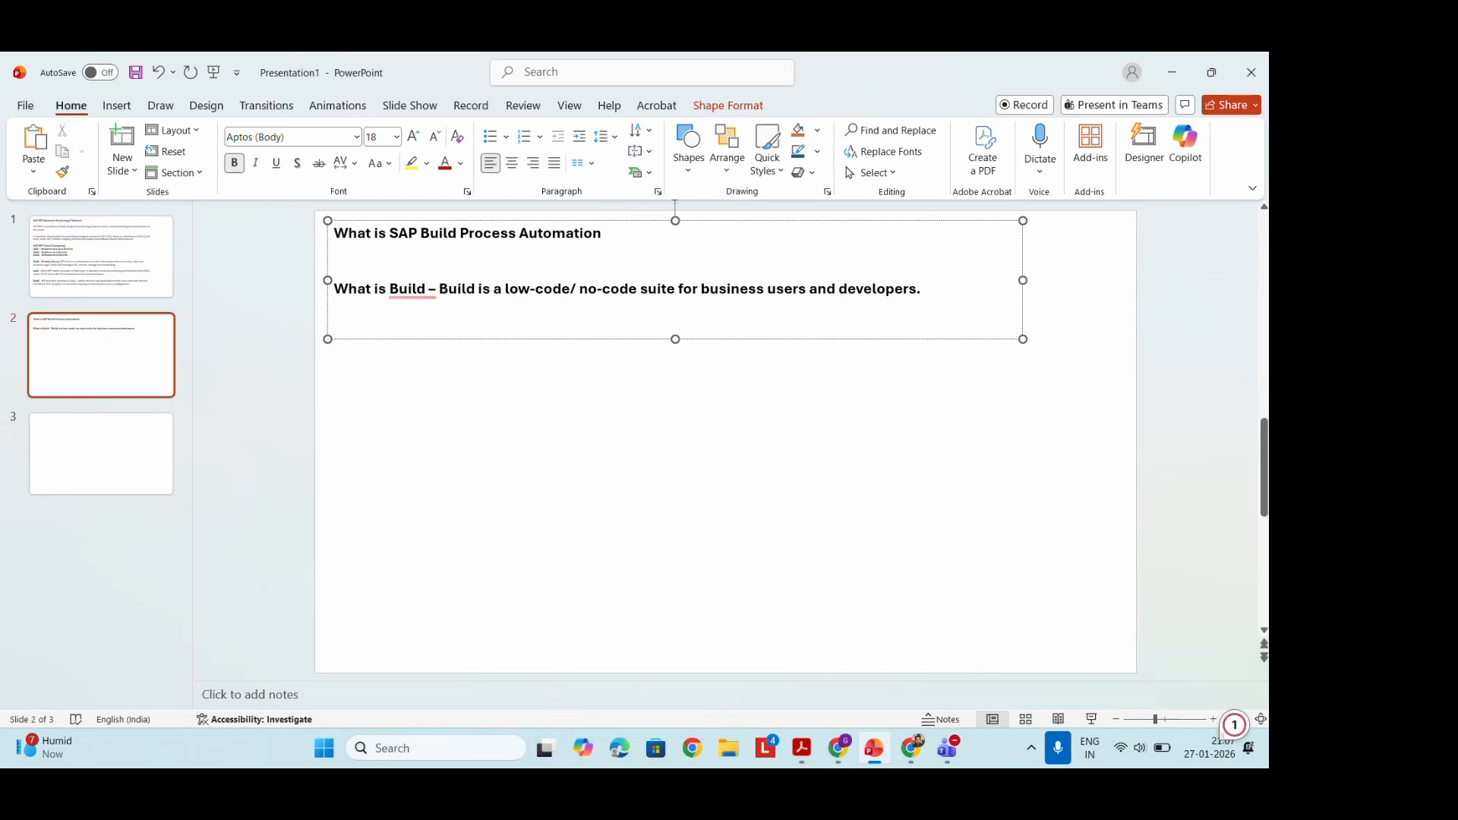
pyautogui.write('types p')
pyautogui.press('BackSpace')
pyautogui.write('of Develo')
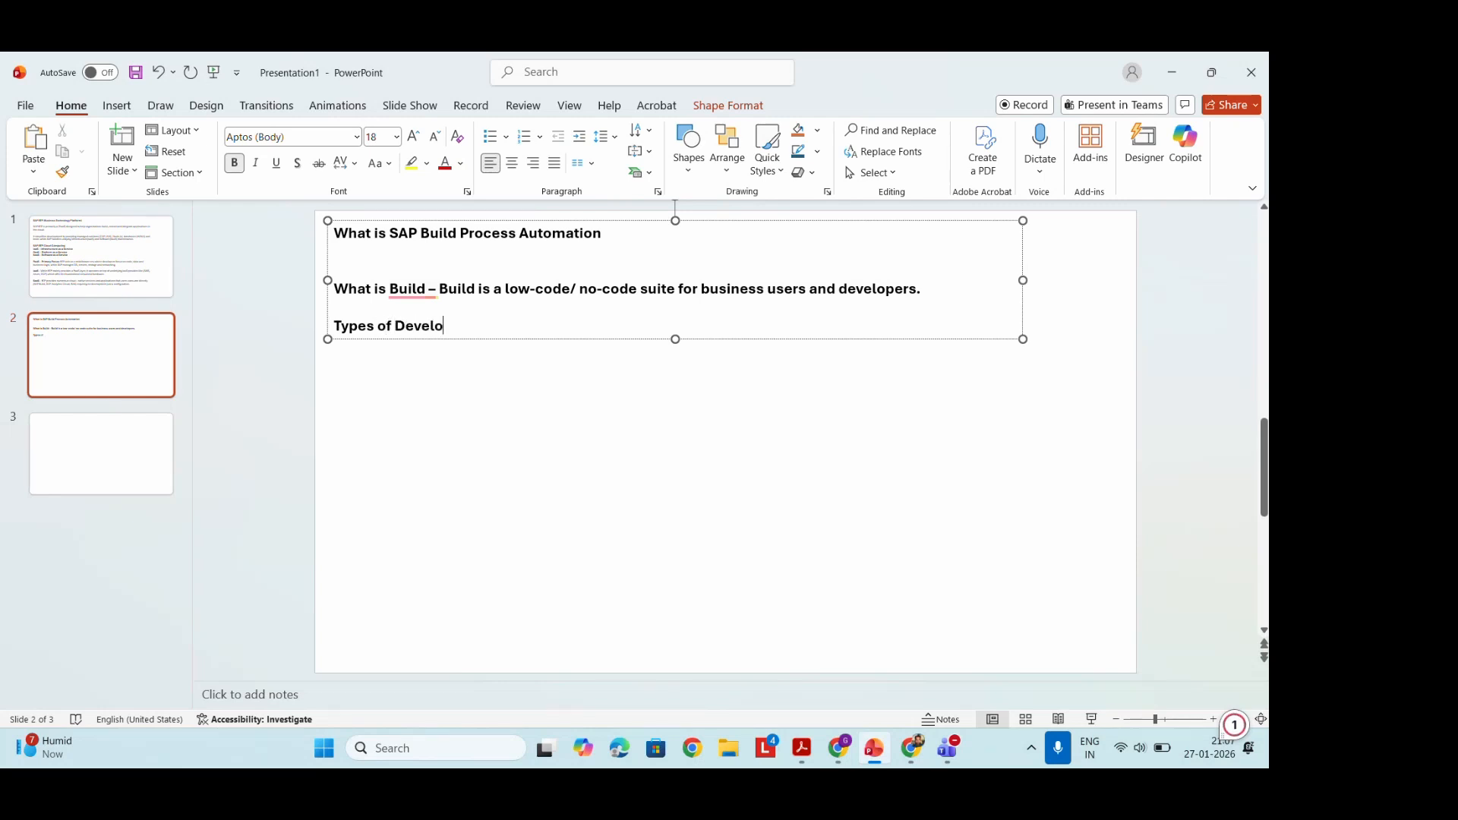
pyautogui.write('pers')
pyautogui.press('Return')
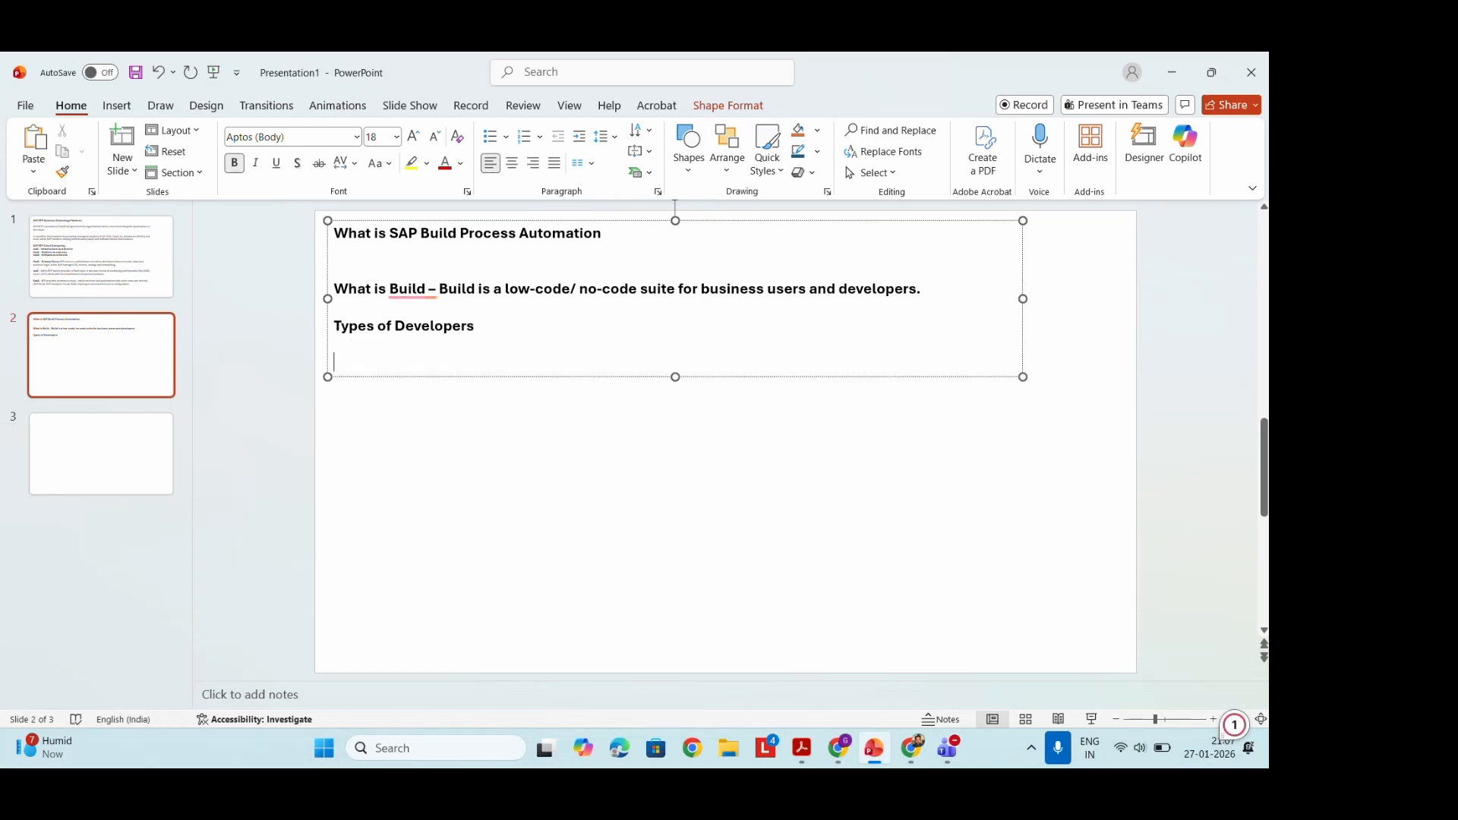
# - List "Citizen Developers" and "Pro Developers" on separate lines under the Types of Developers subheading
pyautogui.write('Ct')
pyautogui.write('i')
pyautogui.press('BackSpace')
pyautogui.press('BackSpace')
pyautogui.write('ito')
pyautogui.press('BackSpace')
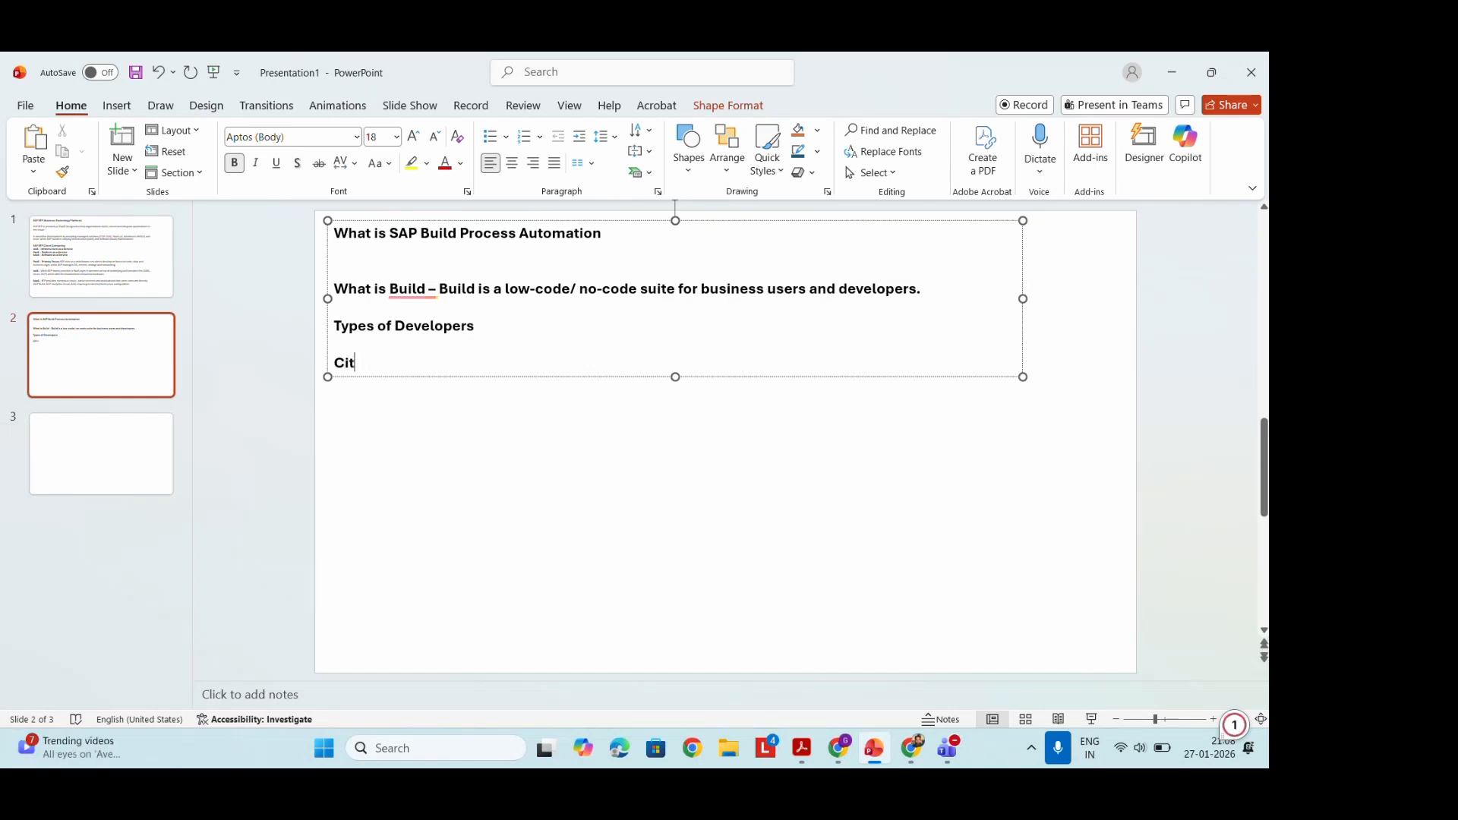
pyautogui.write('izen Developers')
pyautogui.press('Return')
pyautogui.write('Pr')
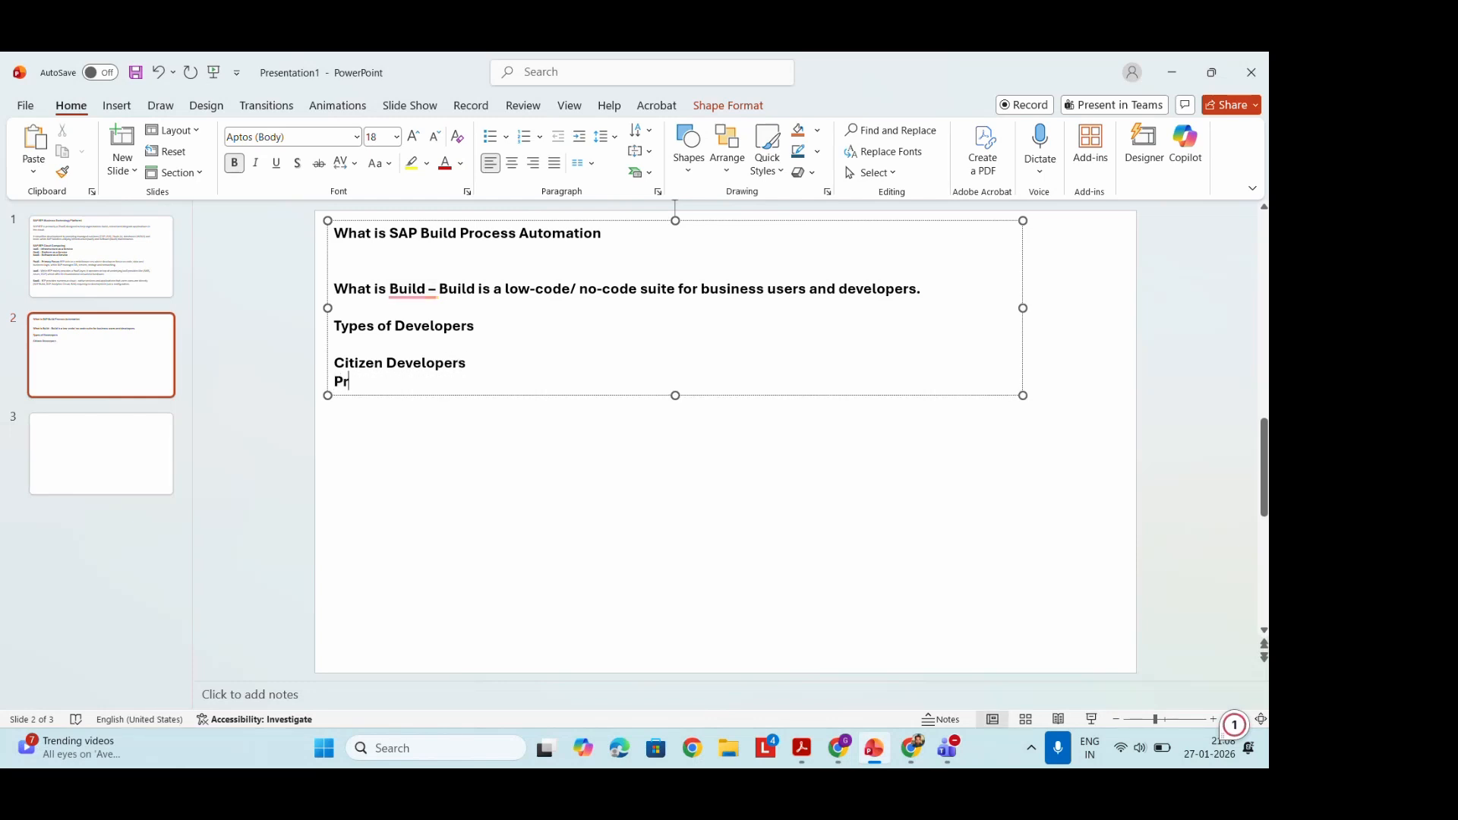
pyautogui.write('o Developers')
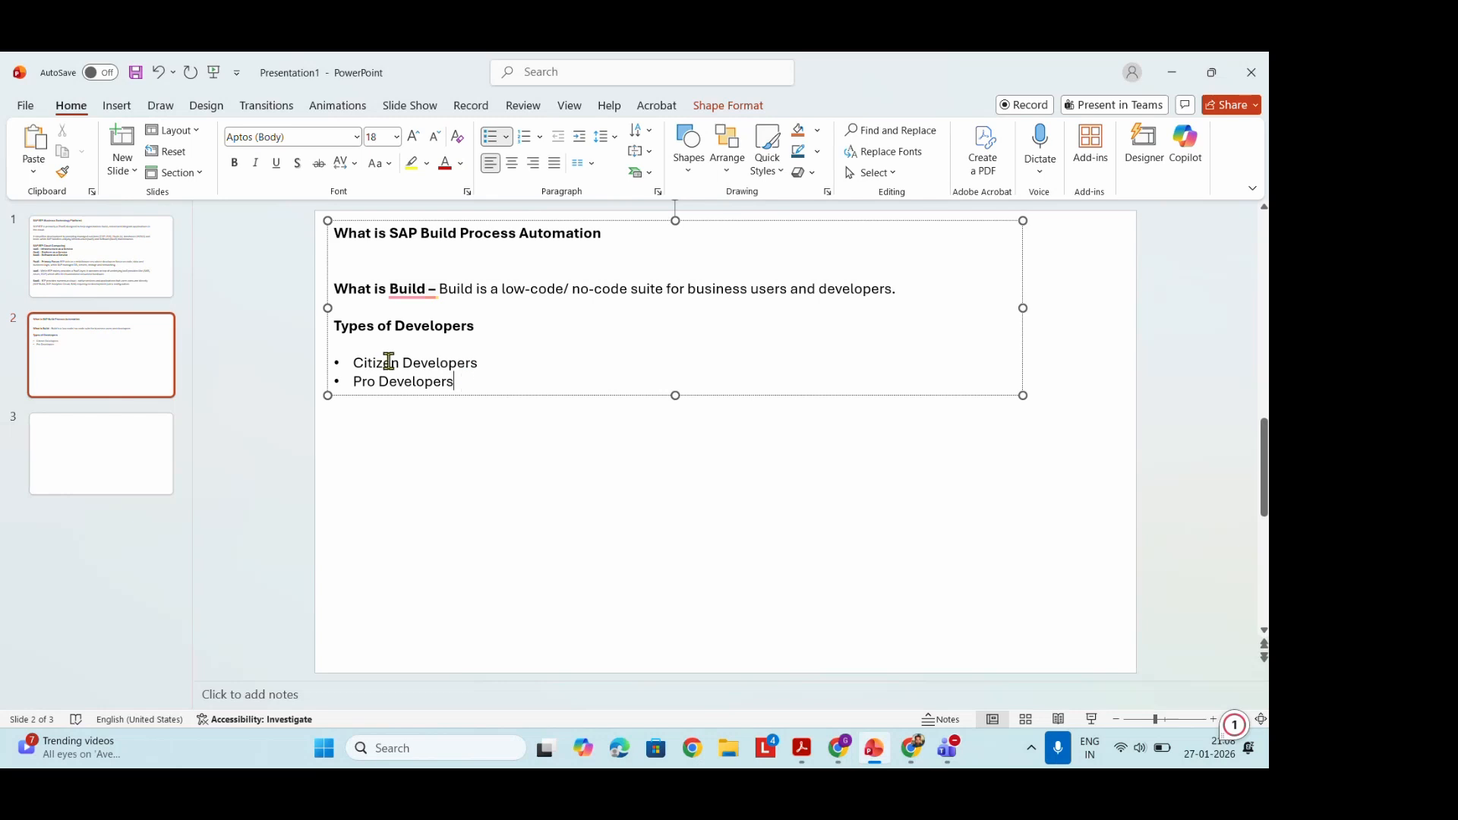
# - Close the gap under Types of Developers and describe Citizen Developers as "Business Users who can create their own application without any code or with minimum code."
pyautogui.click(501, 332)
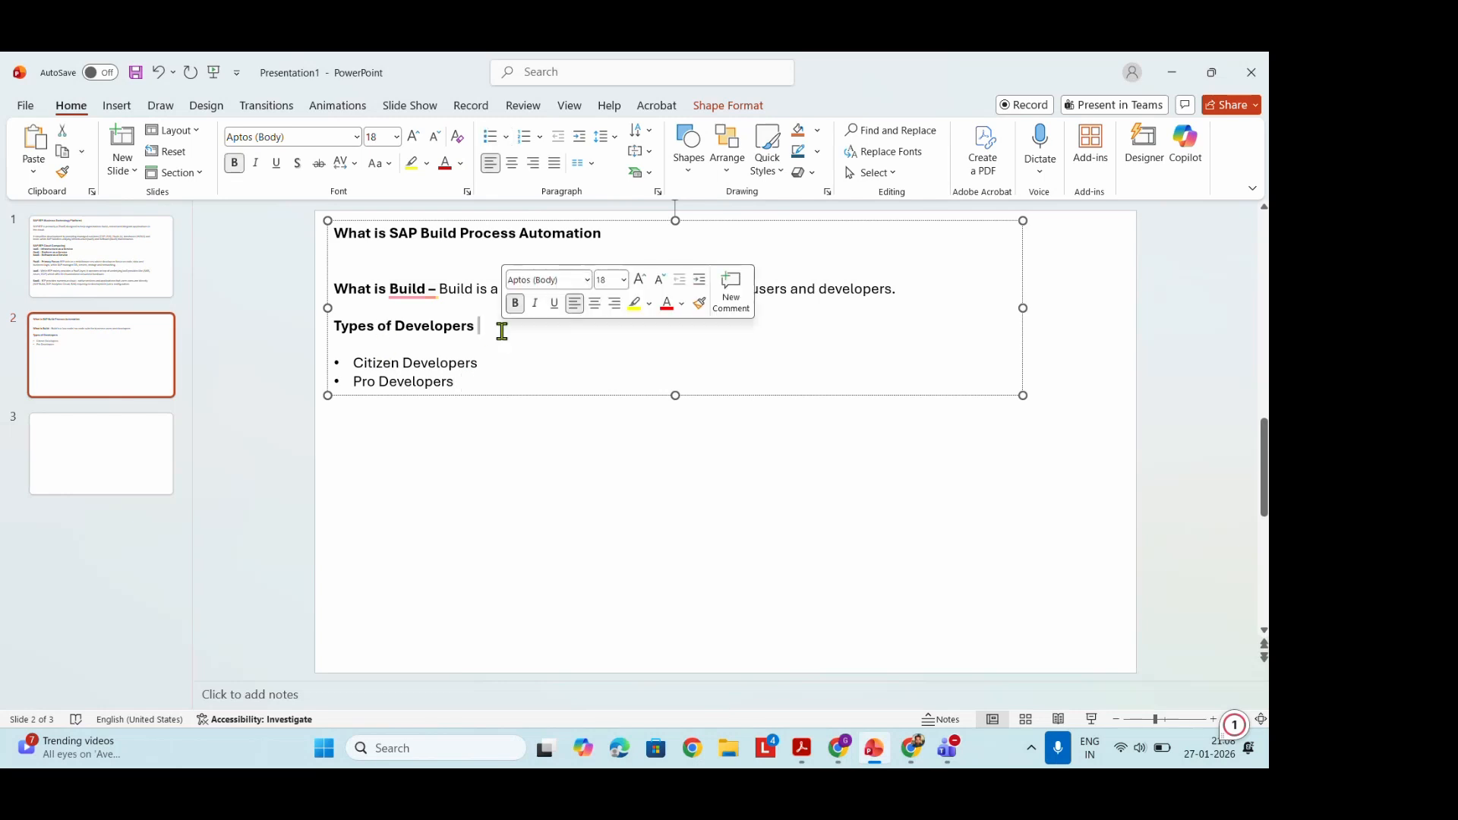
pyautogui.press('Delete')
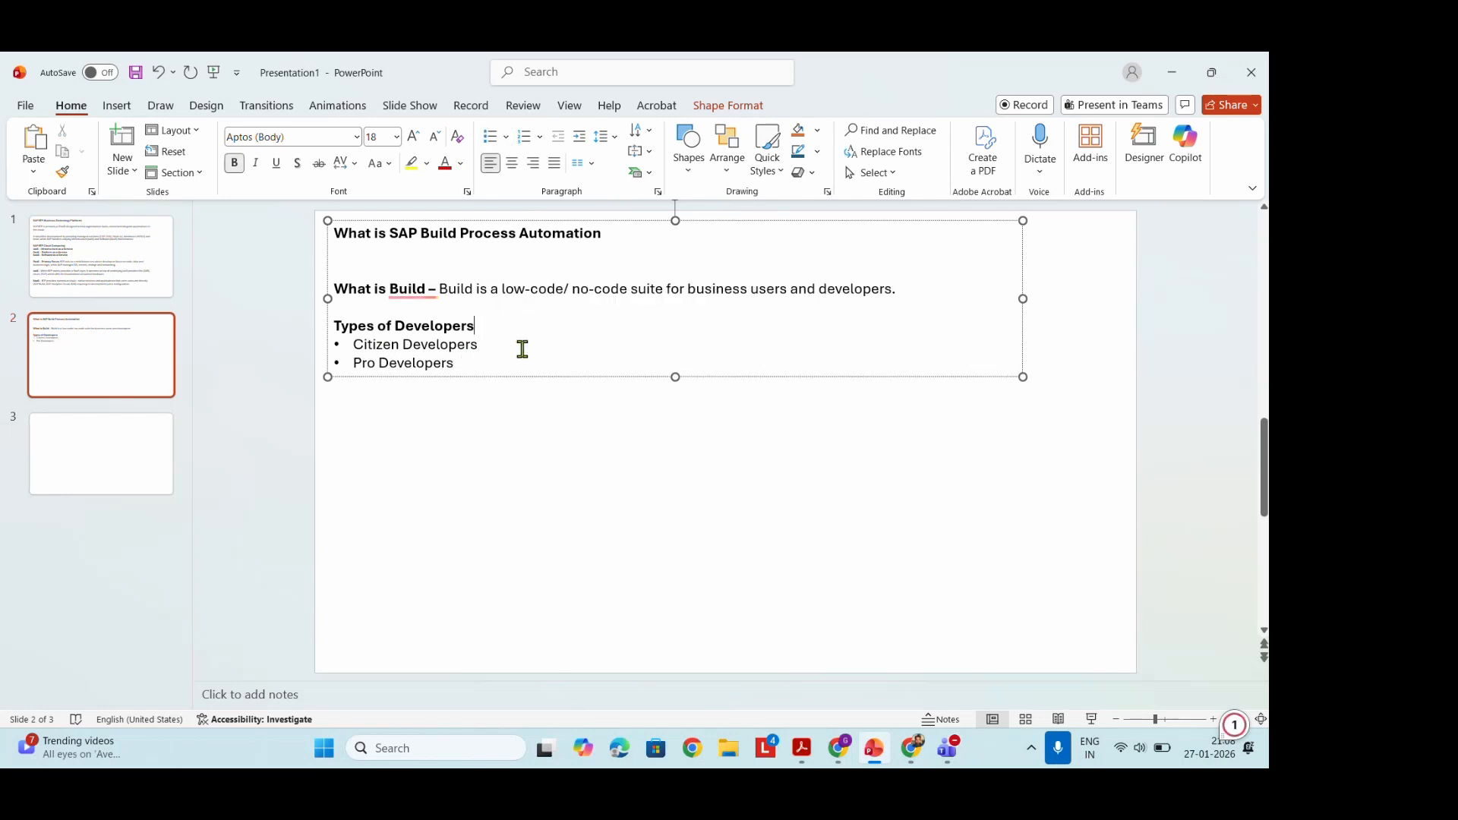
pyautogui.click(521, 349)
pyautogui.click(492, 362)
pyautogui.click(523, 346)
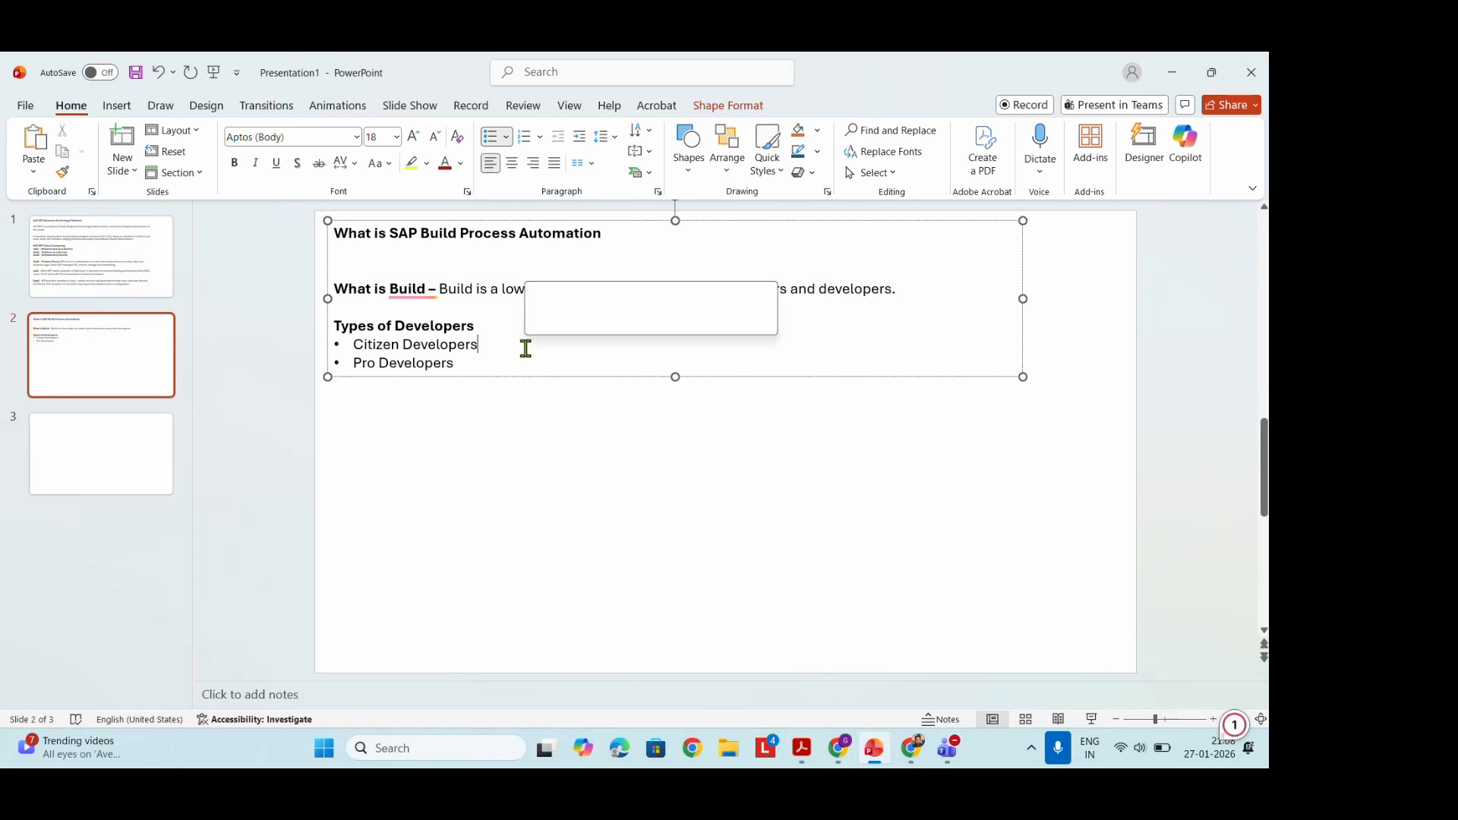
pyautogui.write('- B')
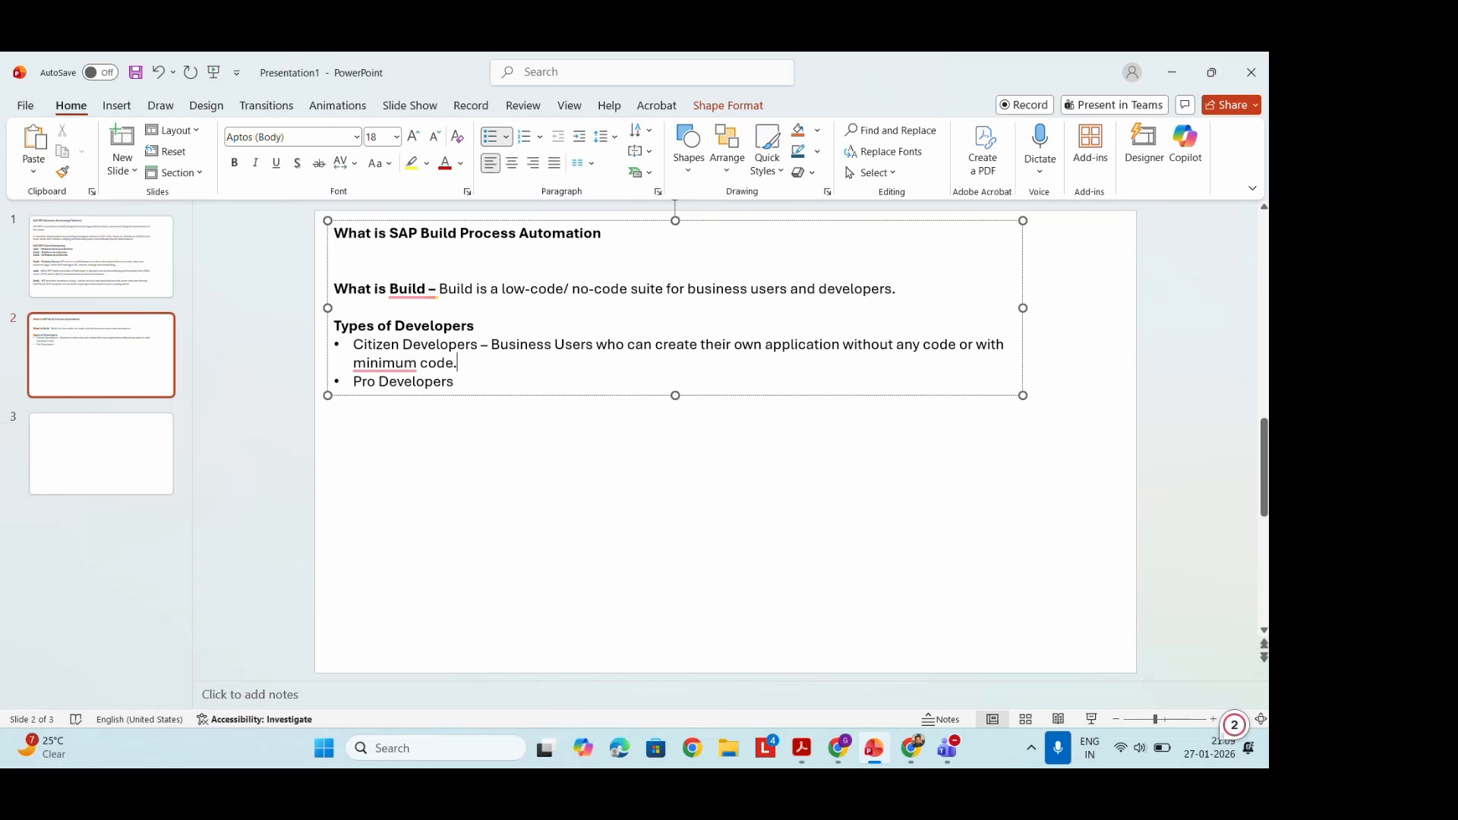
# - Describe Pro Developers, after a dash, with text beginning "Actual developers who builds"
pyautogui.click(493, 380)
pyautogui.write('-')
pyautogui.write('Actua')
pyautogui.write('l de')
pyautogui.write('velopers ')
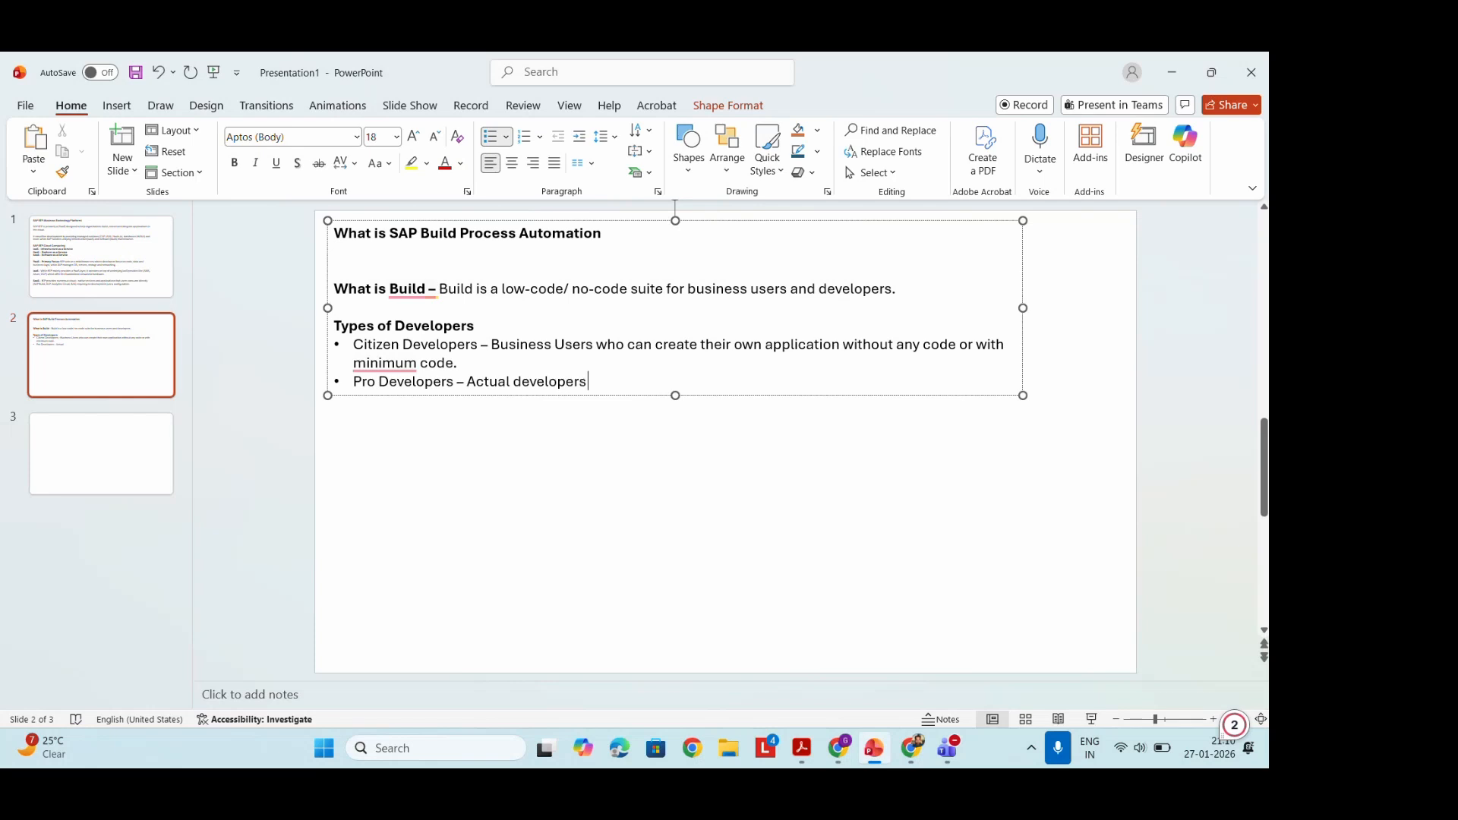
pyautogui.write('who builds')
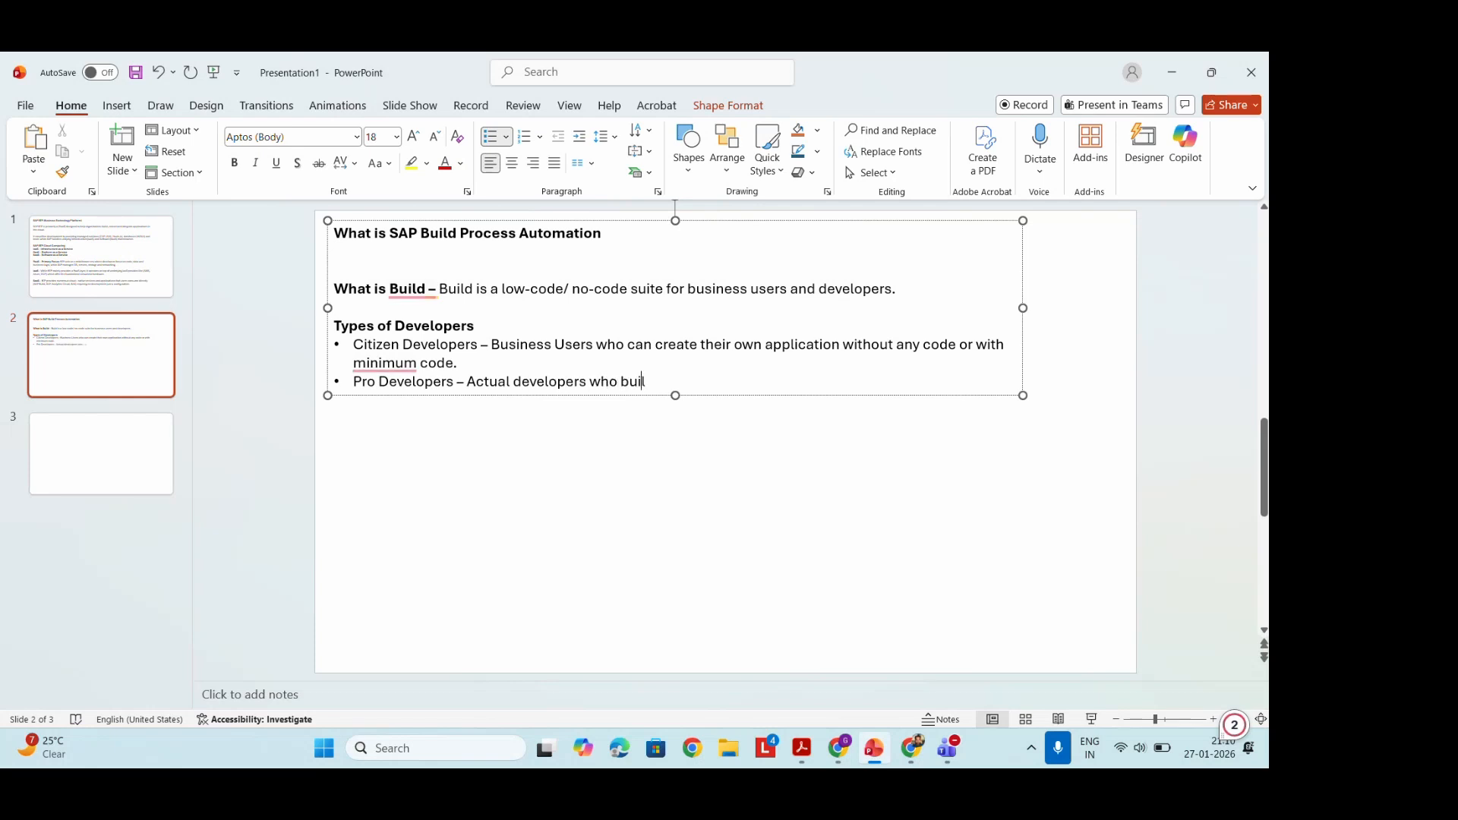